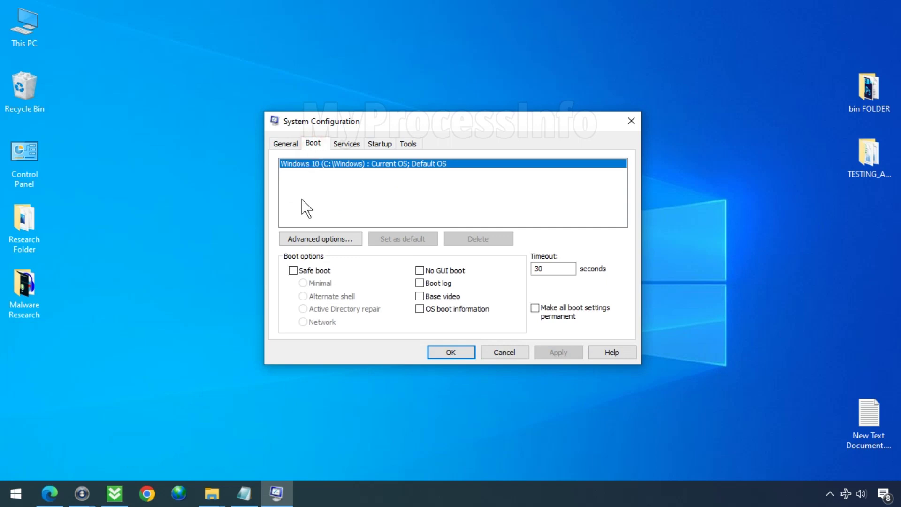
# Enable Safe boot with the Minimal option for Windows 10 and restart the computer
pyautogui.click(293, 271)
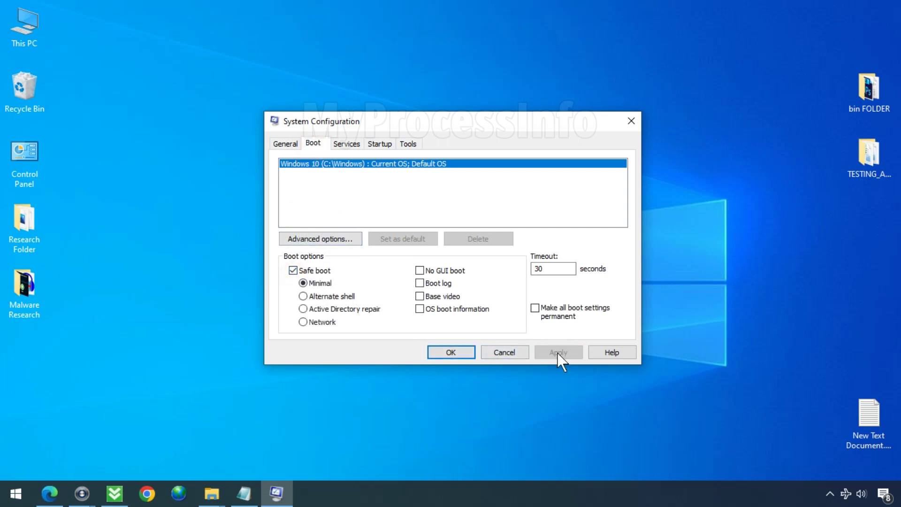
pyautogui.click(457, 351)
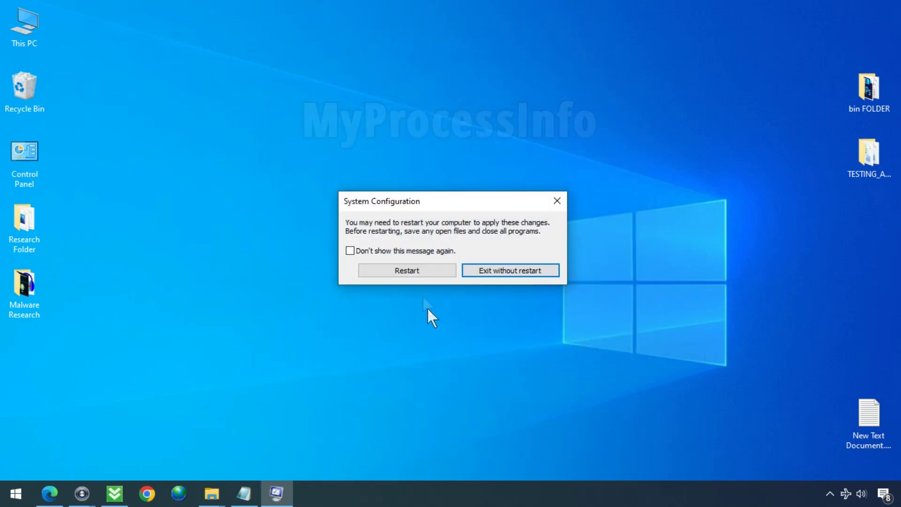
pyautogui.click(407, 271)
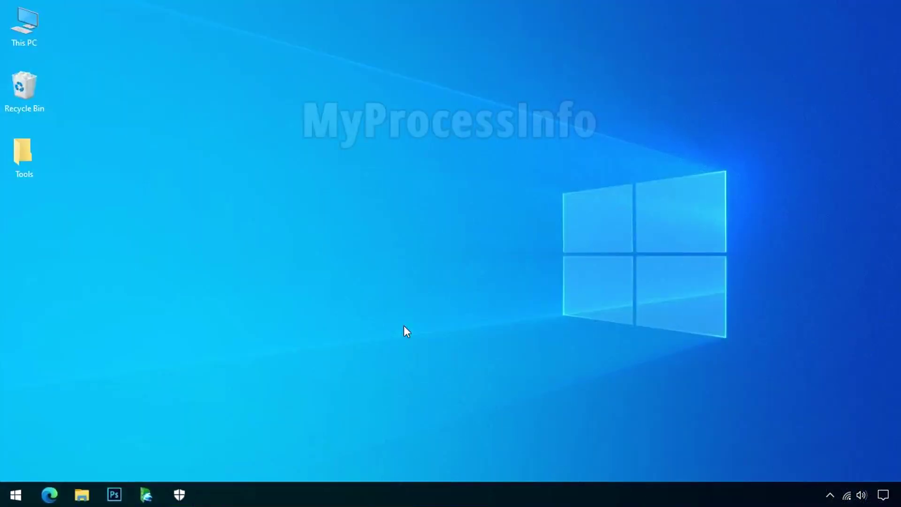
pyautogui.click(180, 495)
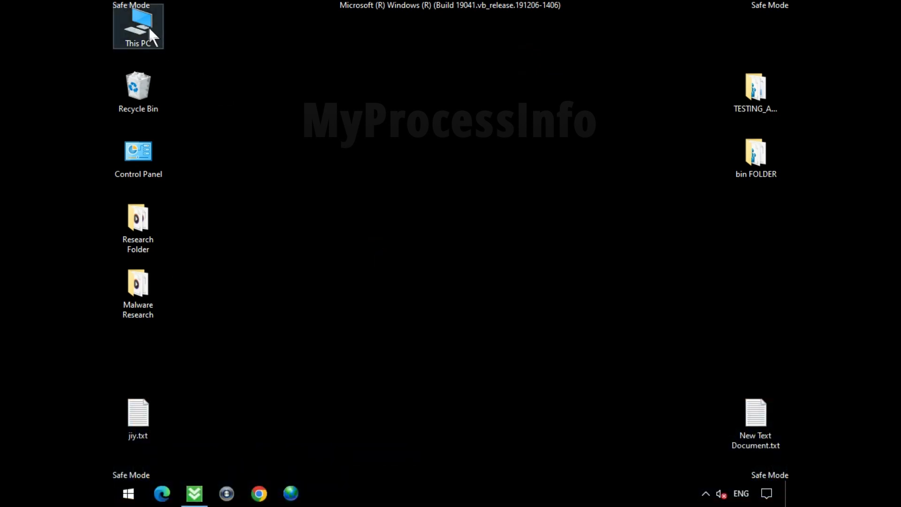
# Open the user profile folder 123 inside Users on Local Disk (C:)
pyautogui.doubleClick(148, 27)
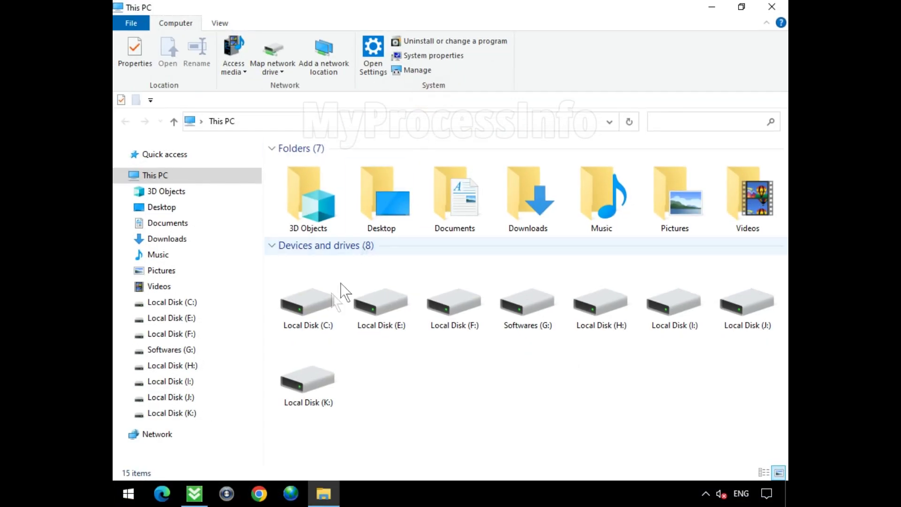
pyautogui.click(330, 306)
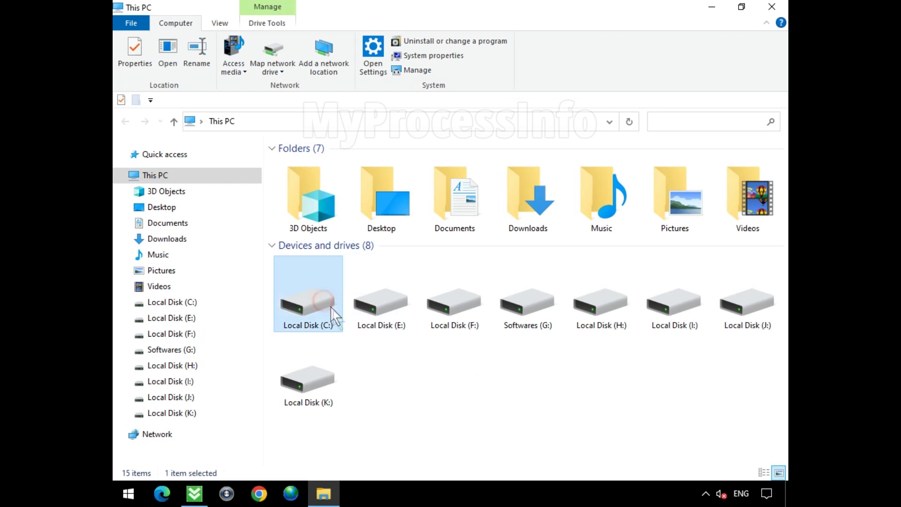
pyautogui.doubleClick(334, 315)
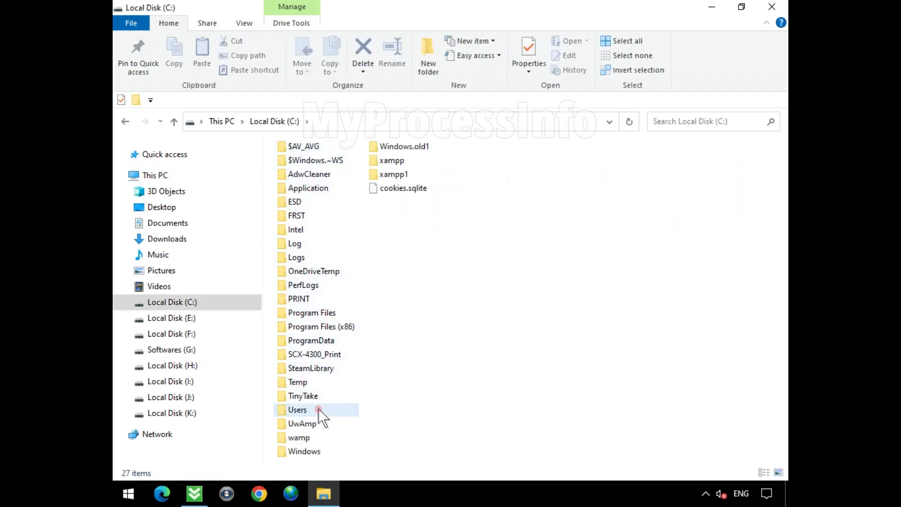
pyautogui.click(345, 412)
pyautogui.doubleClick(345, 412)
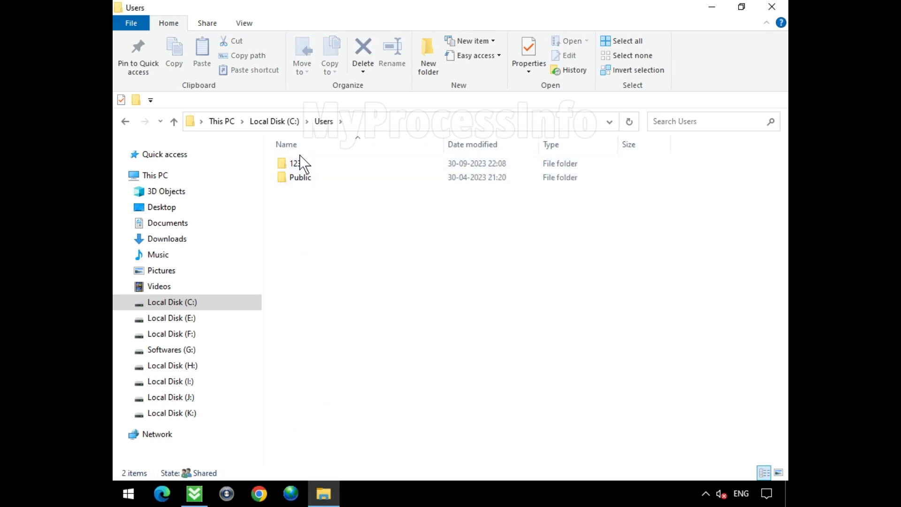
pyautogui.click(339, 166)
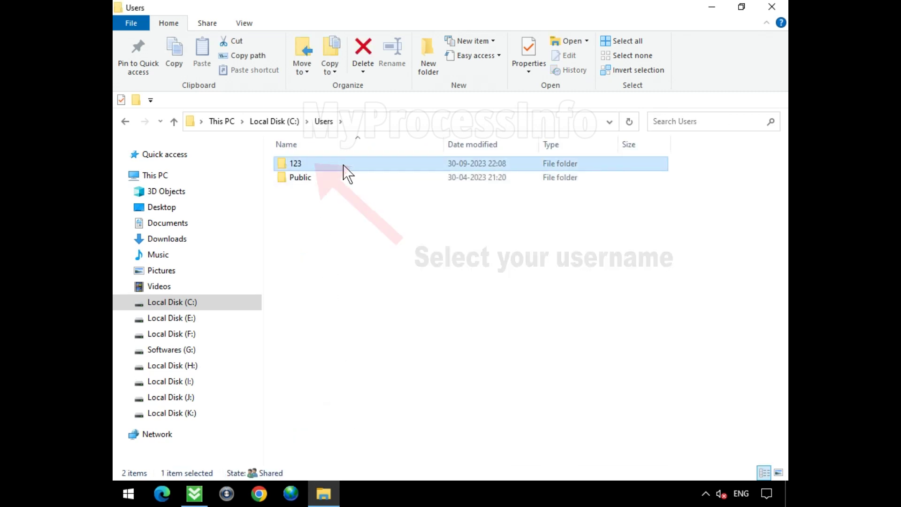
pyautogui.doubleClick(344, 164)
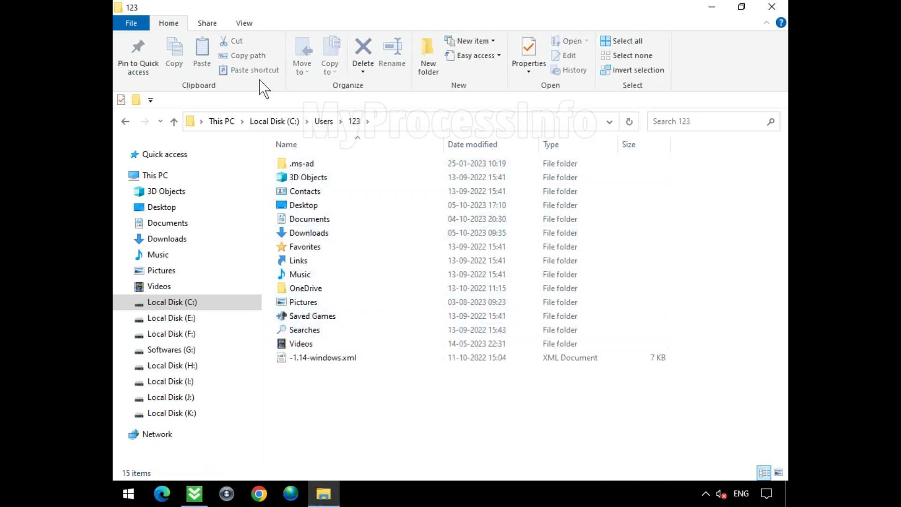
# Show hidden items in the user profile folder and open AppData\Roaming
pyautogui.click(244, 23)
pyautogui.click(615, 71)
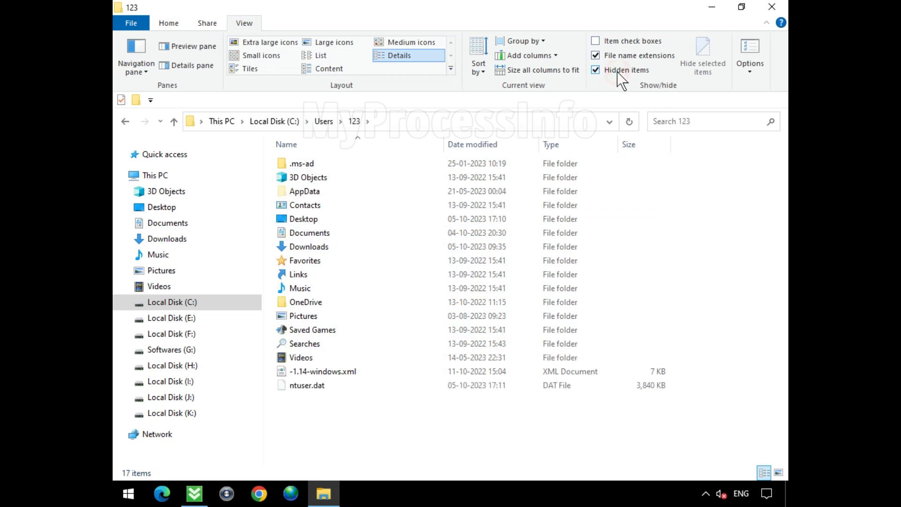
pyautogui.click(392, 193)
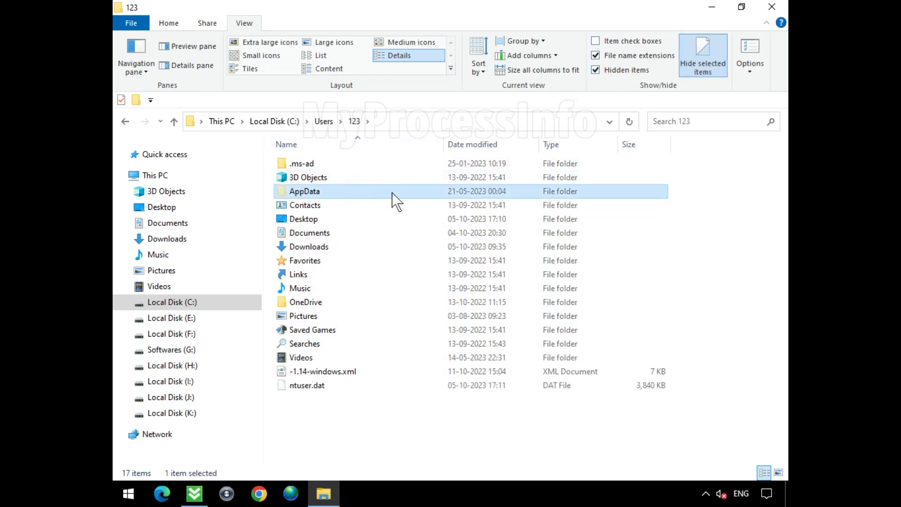
pyautogui.doubleClick(393, 192)
pyautogui.click(390, 191)
pyautogui.doubleClick(398, 191)
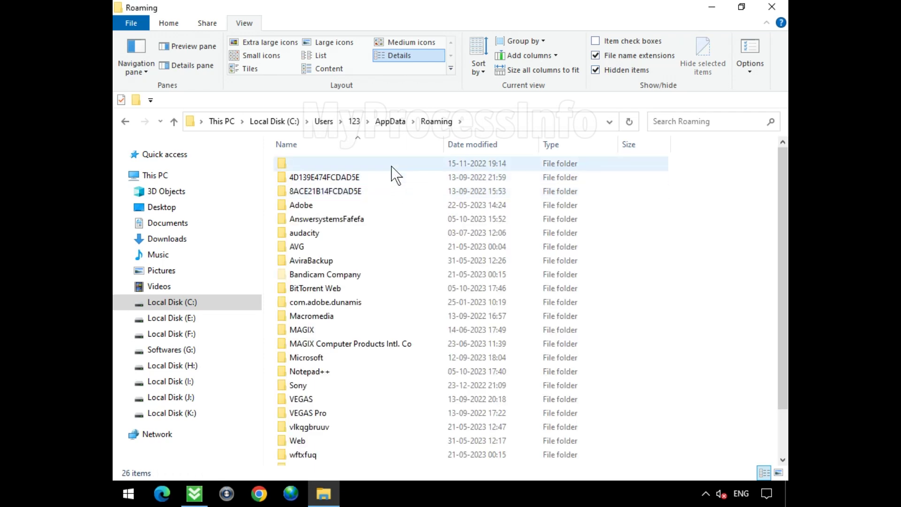
# Delete btweb_code.exe from the BitTorrent Web folder in Roaming
pyautogui.click(378, 289)
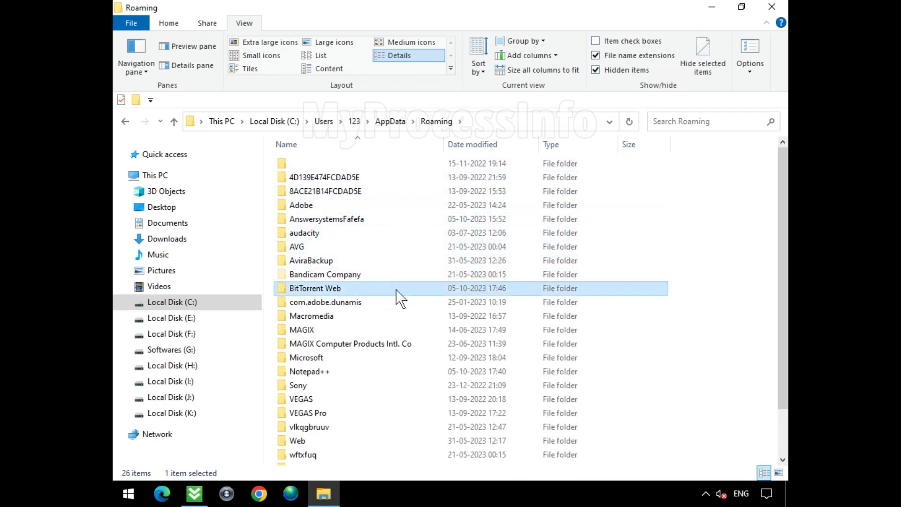
pyautogui.doubleClick(396, 290)
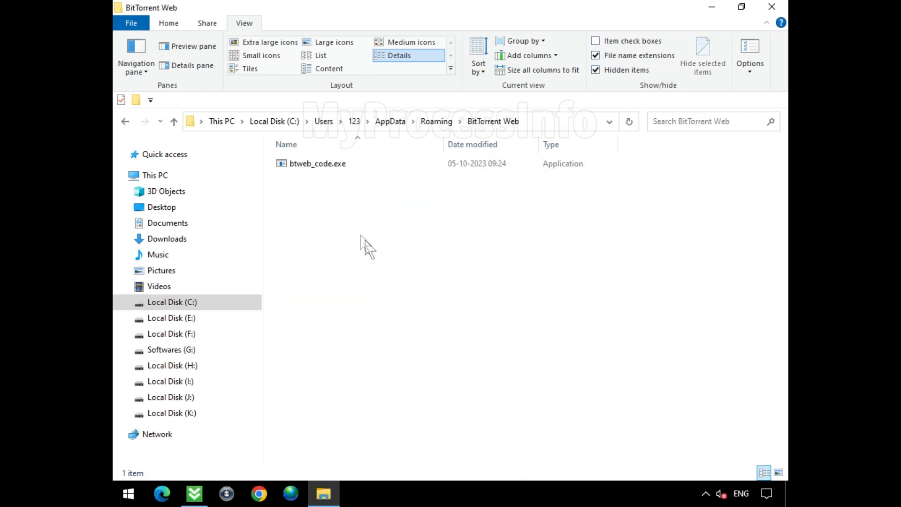
pyautogui.click(327, 168)
pyautogui.rightClick(327, 169)
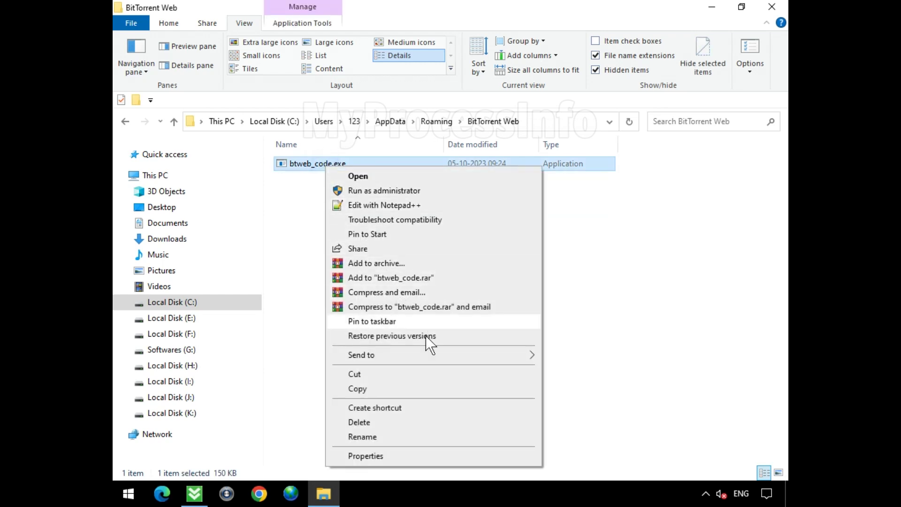
pyautogui.click(483, 423)
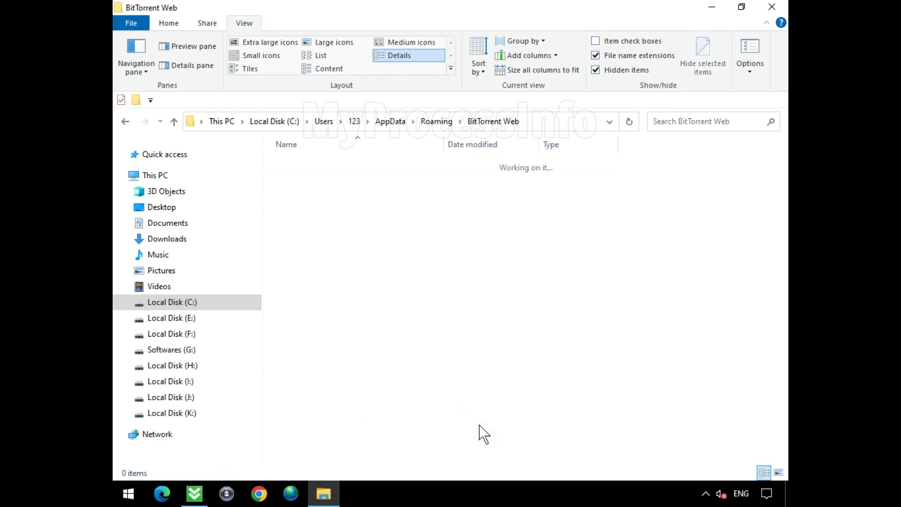
# Return to Roaming, delete the BitTorrent Web folder and close the window
pyautogui.click(126, 121)
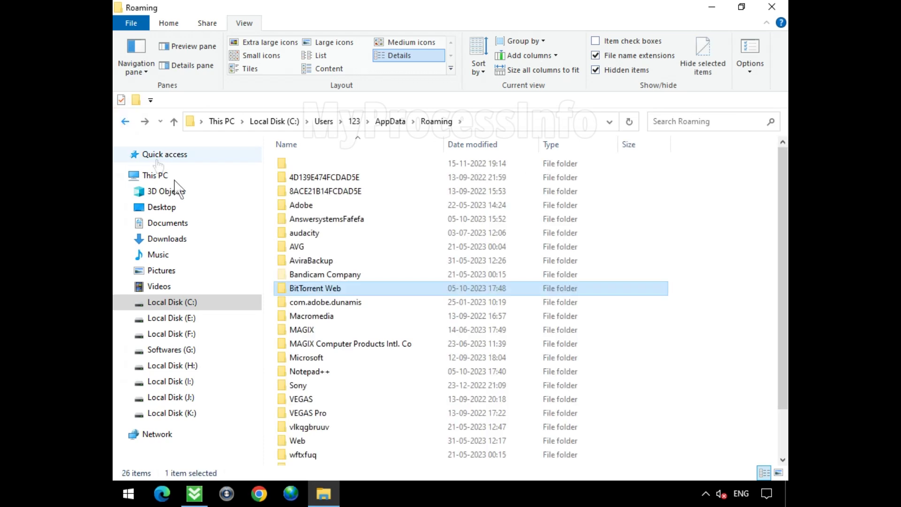
pyautogui.rightClick(353, 288)
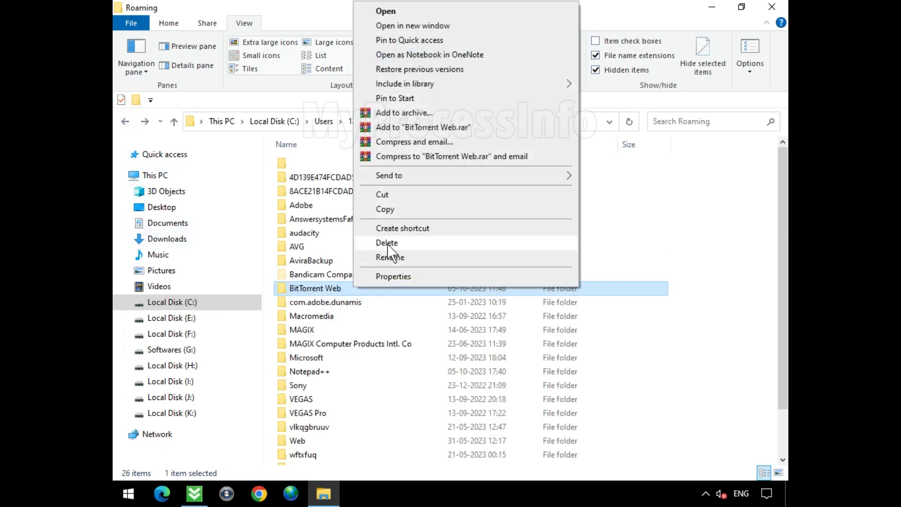
pyautogui.click(387, 242)
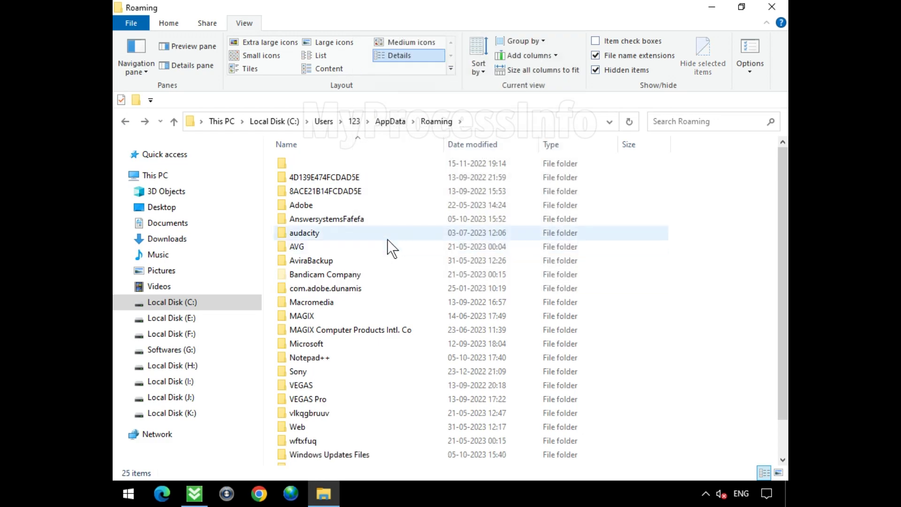
pyautogui.click(769, 12)
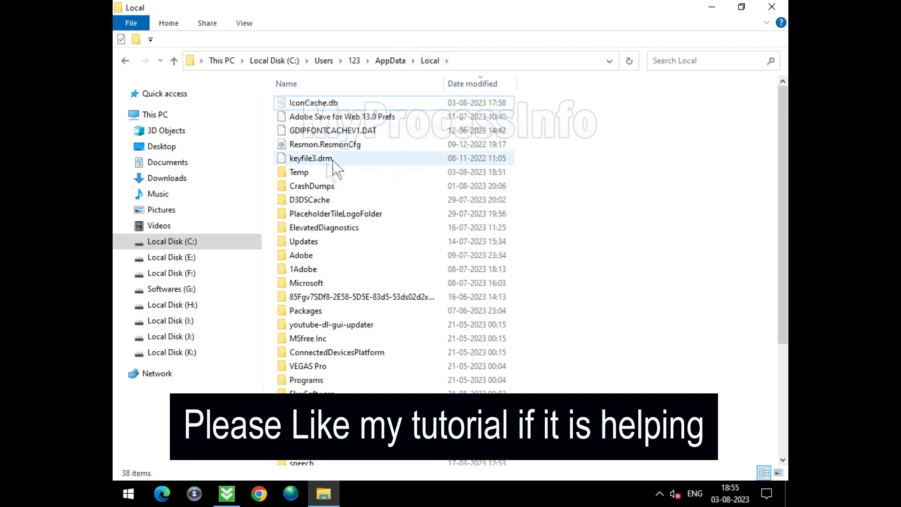
# Open the Temp folder inside AppData\Local and look through its contents
pyautogui.click(316, 172)
pyautogui.doubleClick(401, 176)
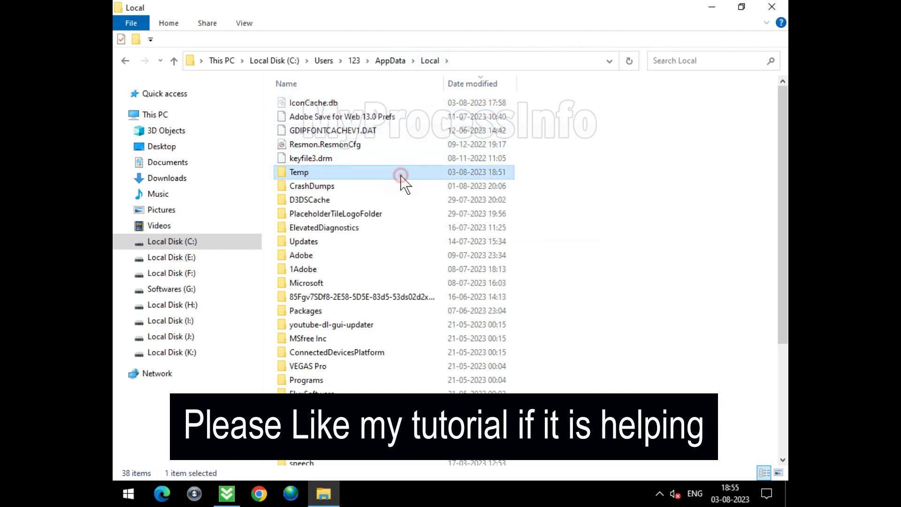
pyautogui.scroll(-2, 418, 236)
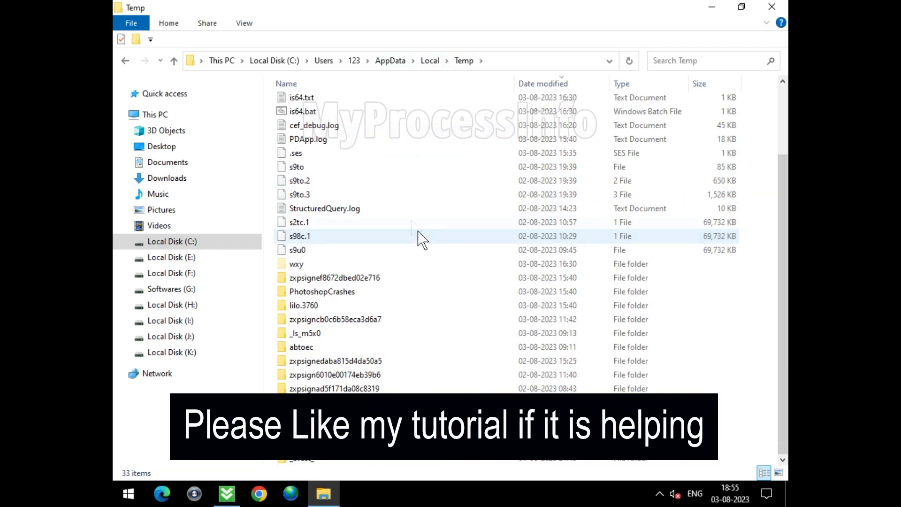
# Check the contents of the _ls_m5x0 subfolder and return to the Temp folder
pyautogui.doubleClick(382, 333)
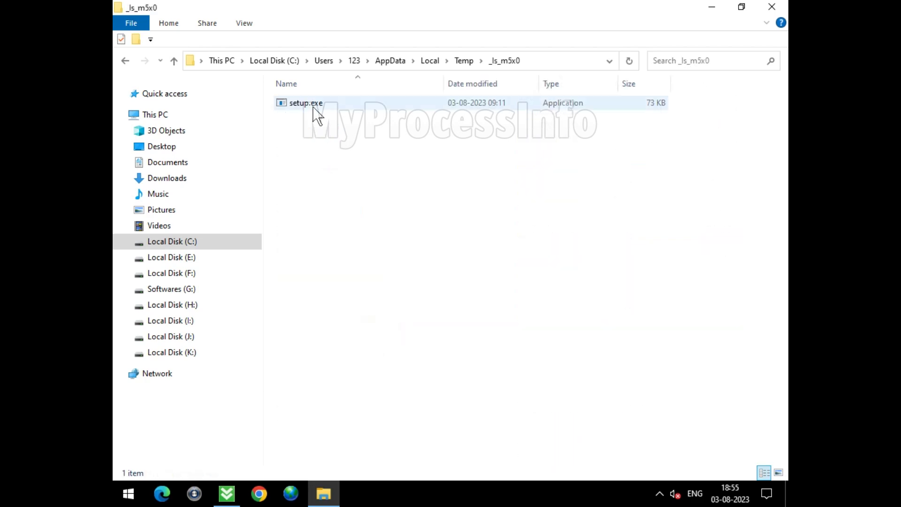
pyautogui.click(313, 106)
pyautogui.click(463, 61)
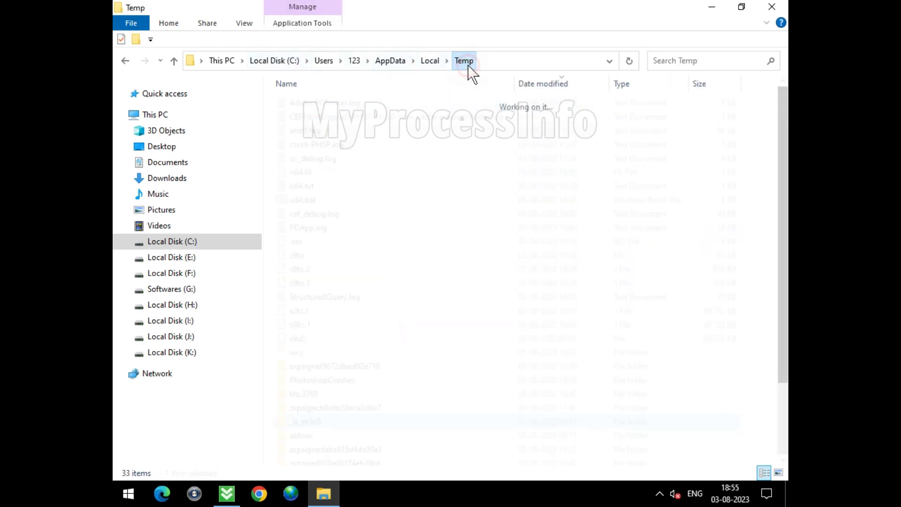
# Delete all files and folders in the Temp folder
pyautogui.rightClick(447, 242)
pyautogui.click(451, 255)
pyautogui.scroll(-2, 619, 336)
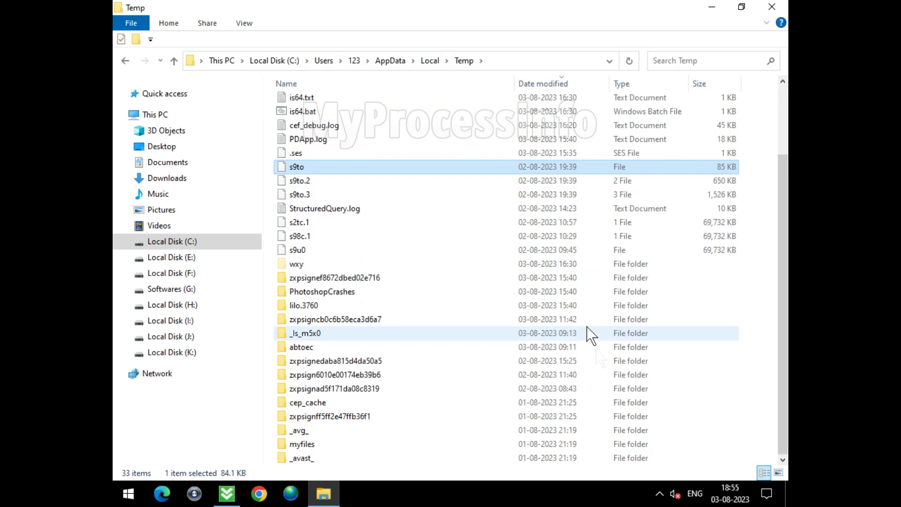
pyautogui.scroll(2, 465, 220)
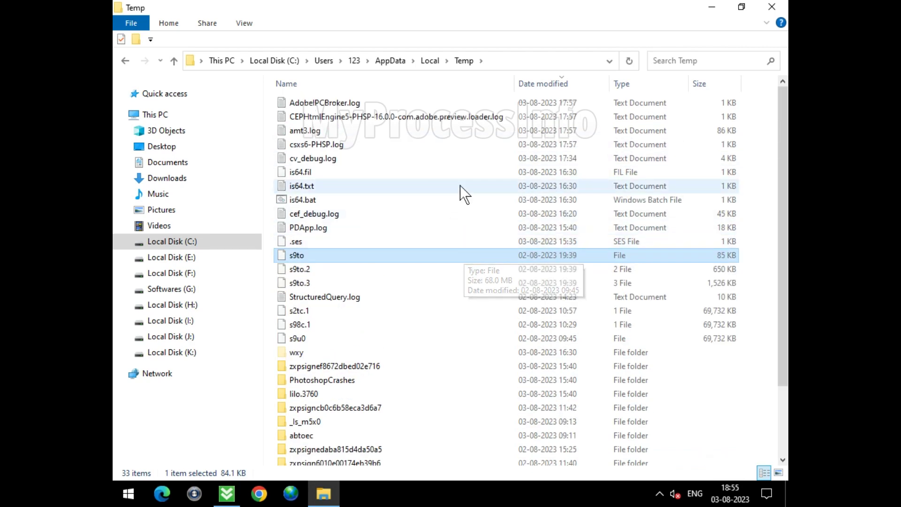
pyautogui.hotkey('ctrl', 'a')
pyautogui.rightClick(447, 177)
pyautogui.click(511, 345)
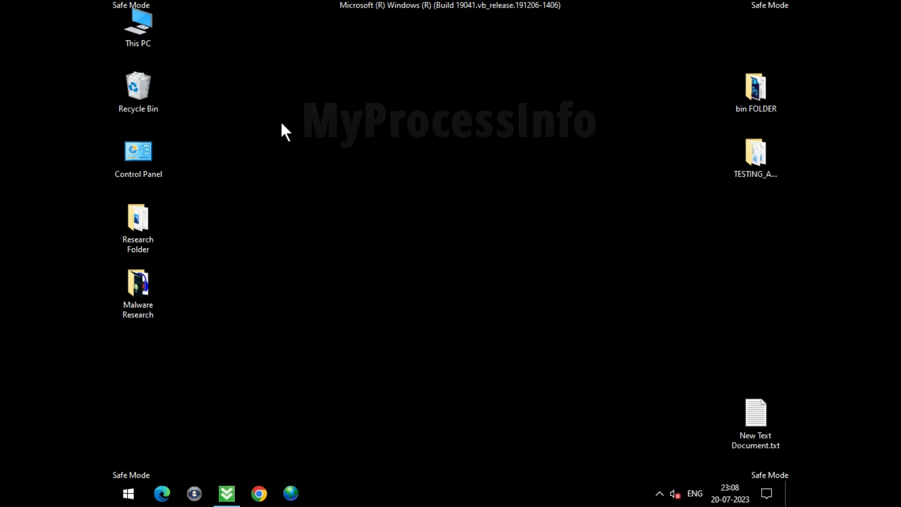
# Open ProgramData\Microsoft on Local Disk (C:) in a maximized window
pyautogui.doubleClick(151, 16)
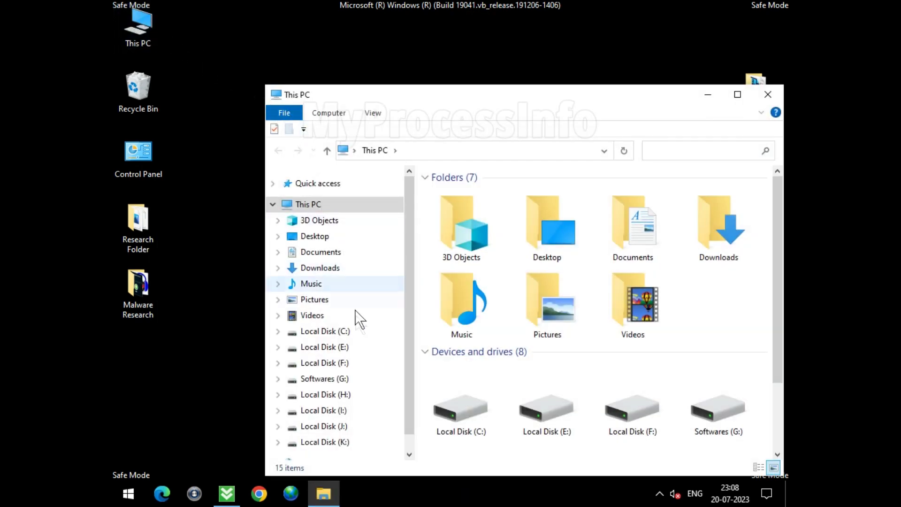
pyautogui.click(355, 330)
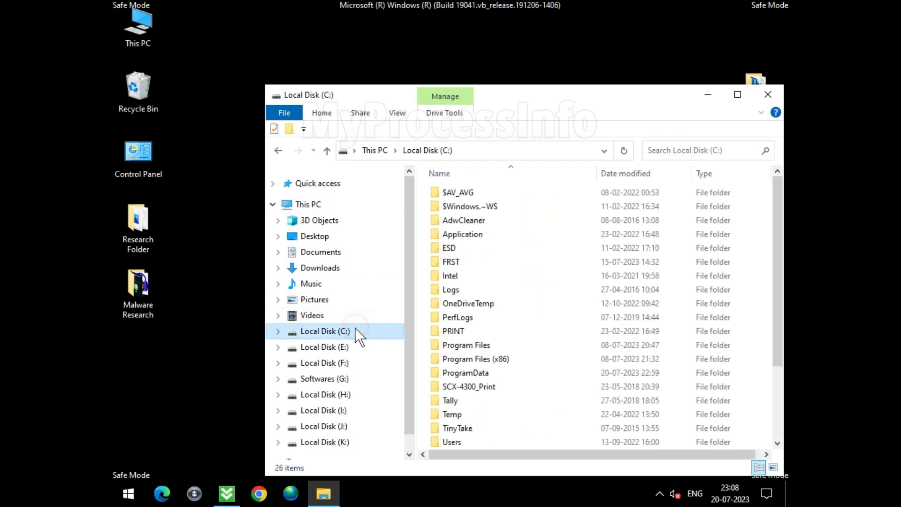
pyautogui.doubleClick(514, 99)
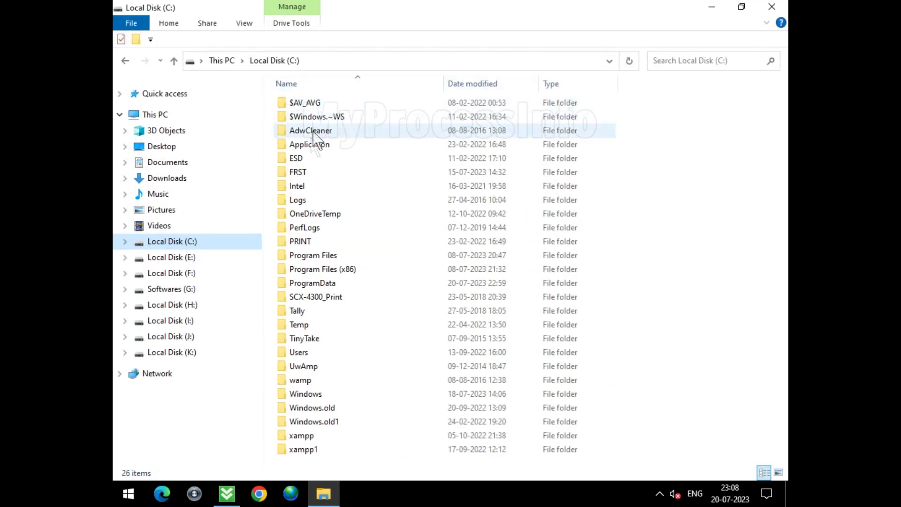
pyautogui.click(376, 284)
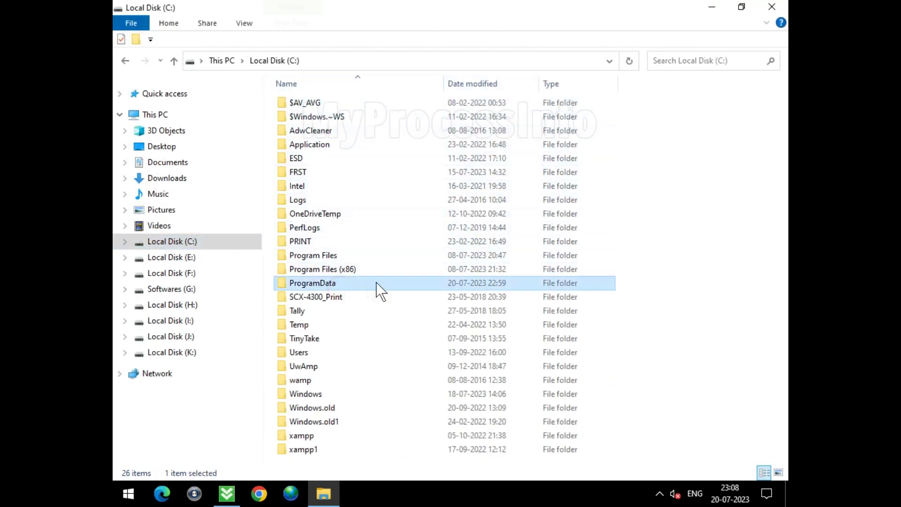
pyautogui.doubleClick(402, 282)
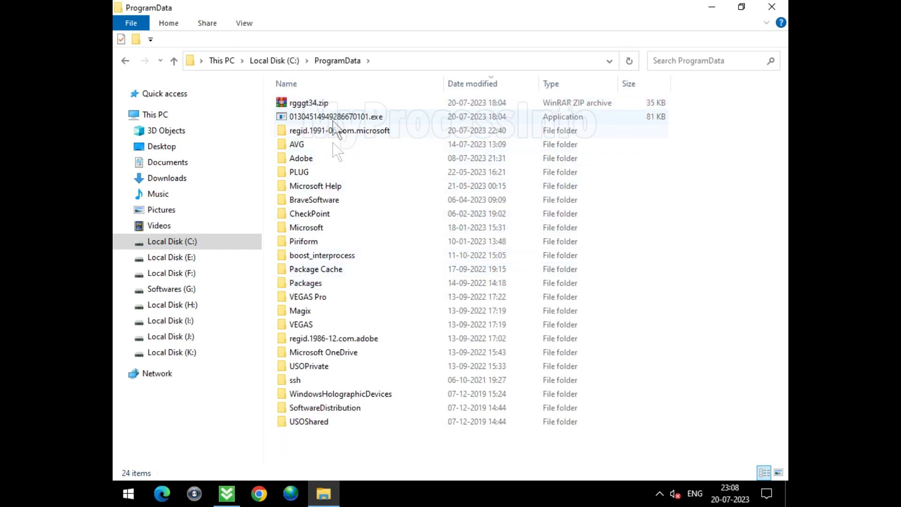
pyautogui.click(387, 221)
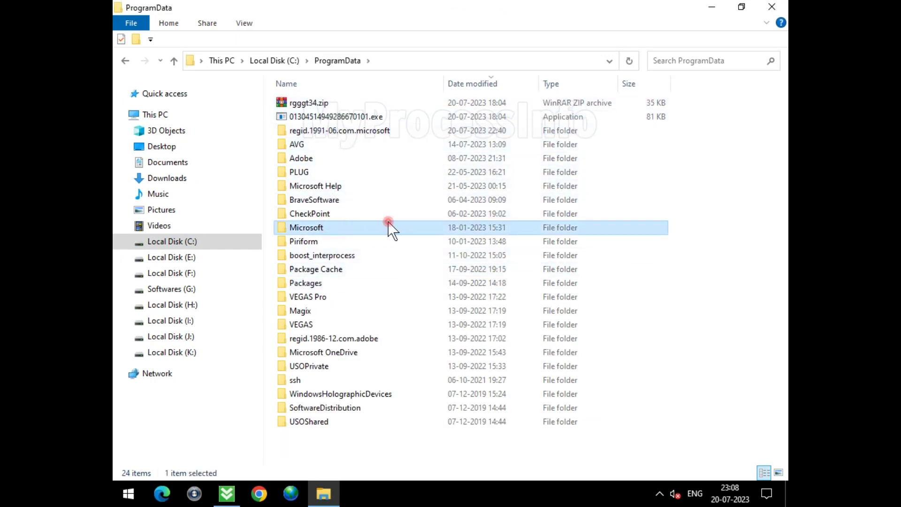
pyautogui.doubleClick(388, 224)
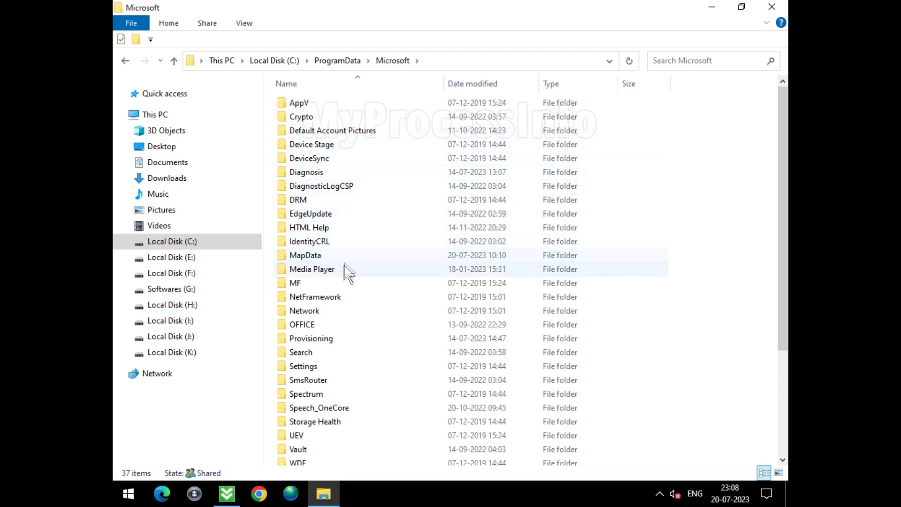
# Open the Windows Defender folder inside ProgramData\Microsoft and delete its Quarantine folder
pyautogui.scroll(-1, 323, 408)
pyautogui.scroll(-2, 318, 407)
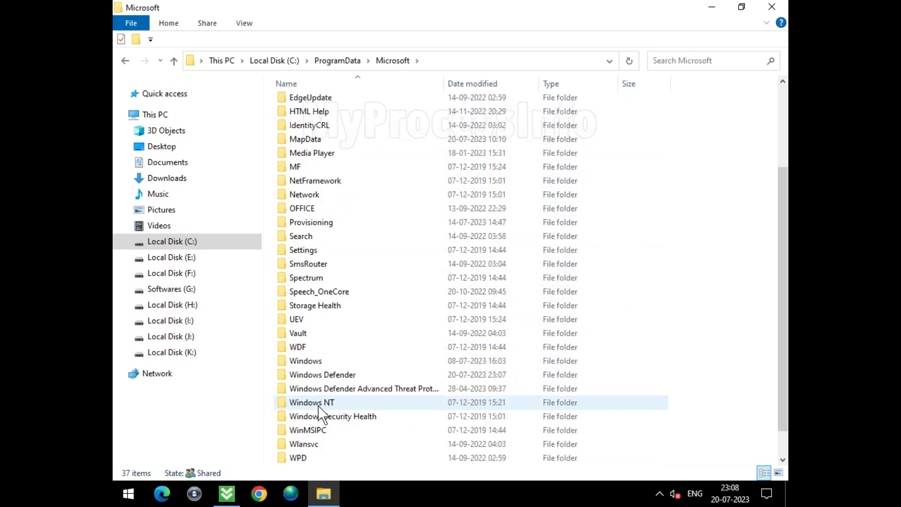
pyautogui.click(374, 375)
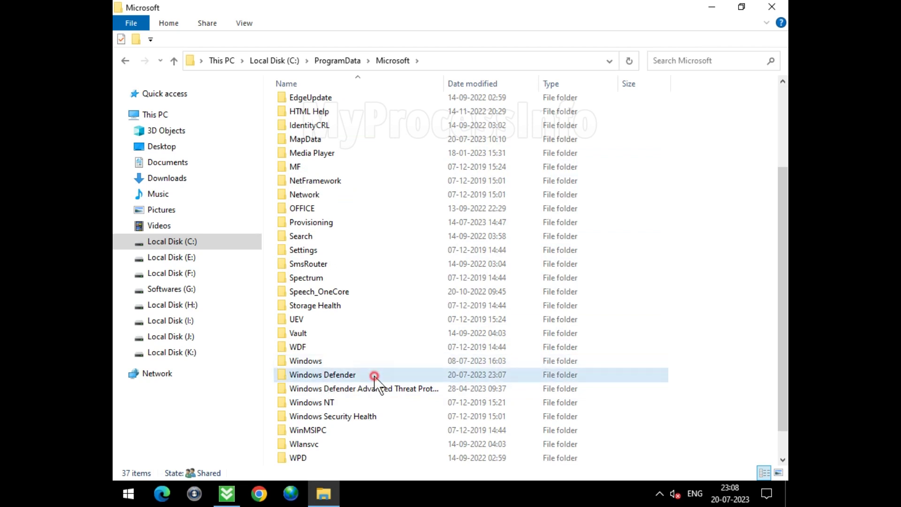
pyautogui.doubleClick(425, 376)
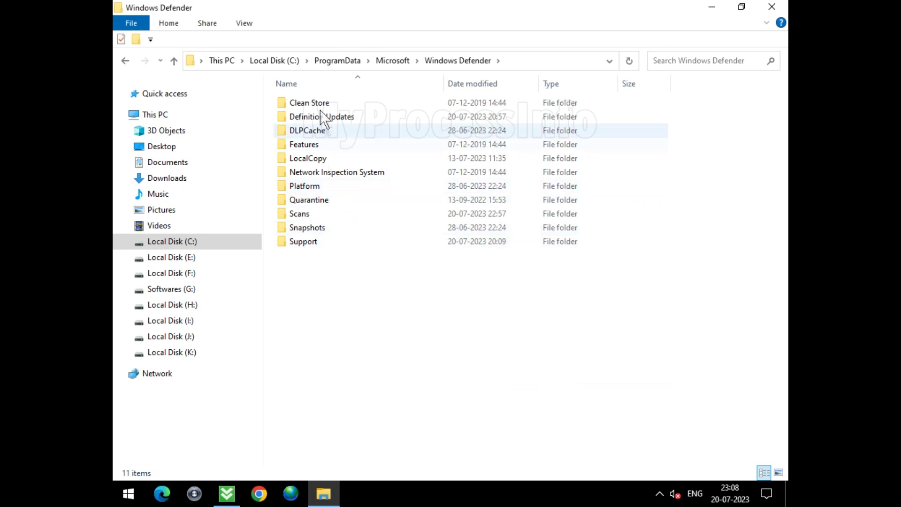
pyautogui.click(327, 203)
pyautogui.rightClick(379, 203)
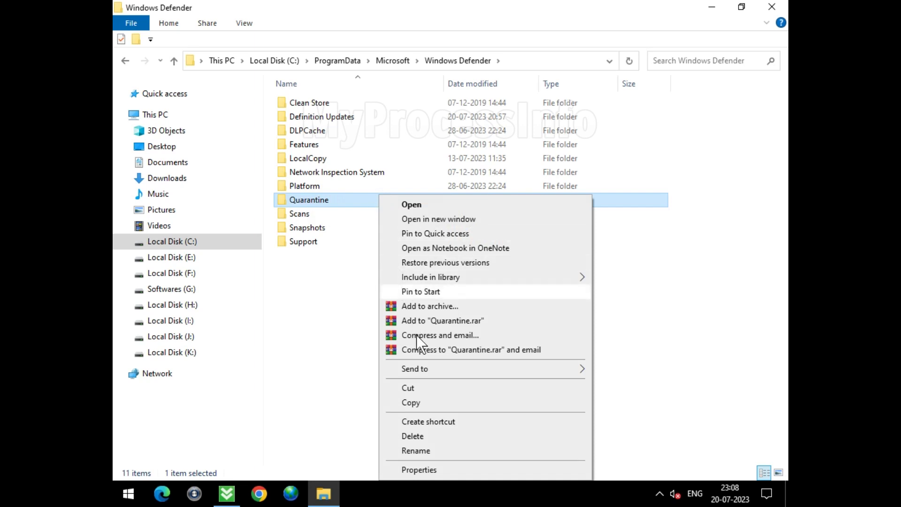
pyautogui.click(424, 432)
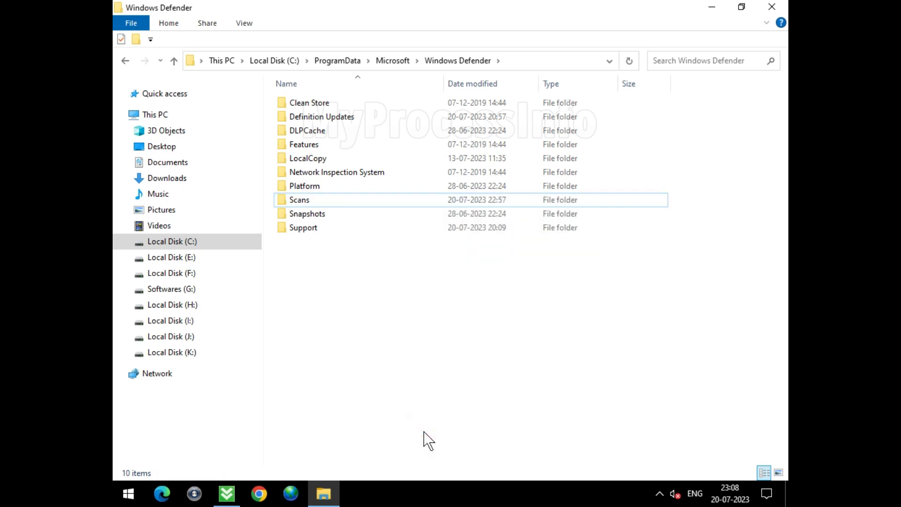
# Open the History folder inside Windows Defender\Scans and delete its Results folder
pyautogui.doubleClick(341, 200)
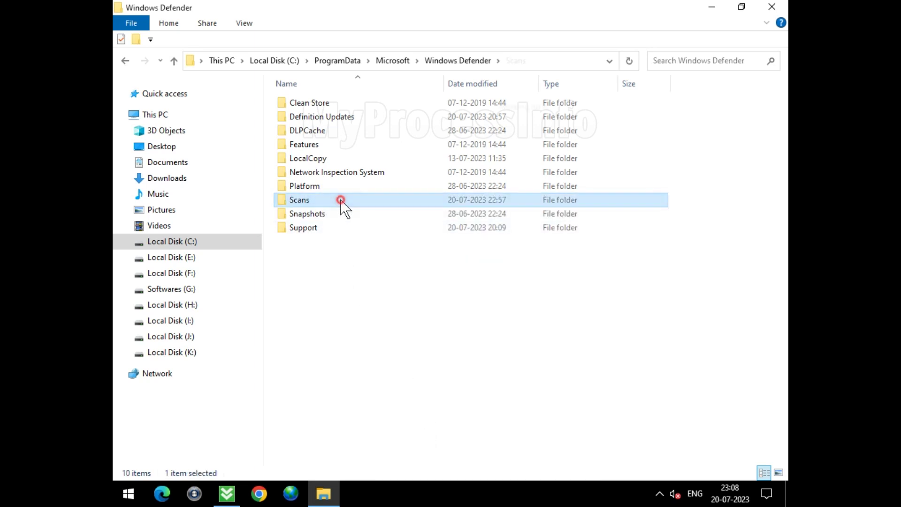
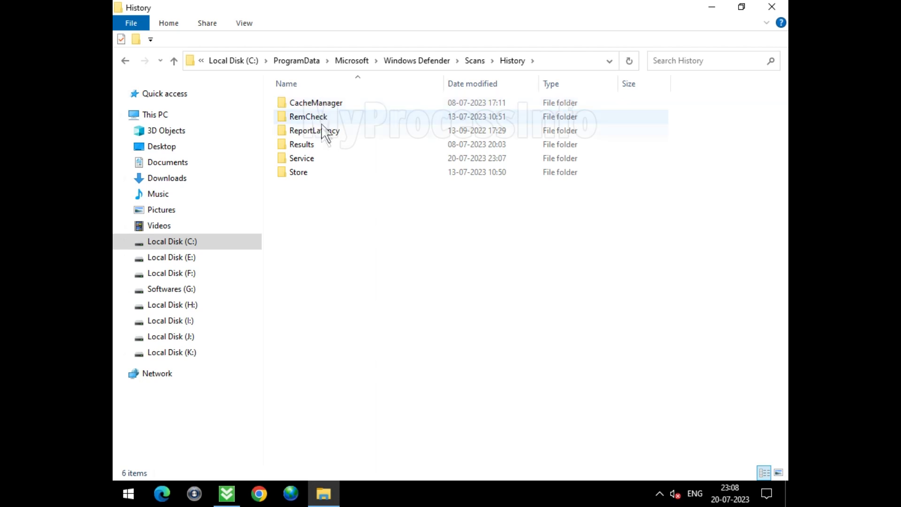
pyautogui.click(328, 143)
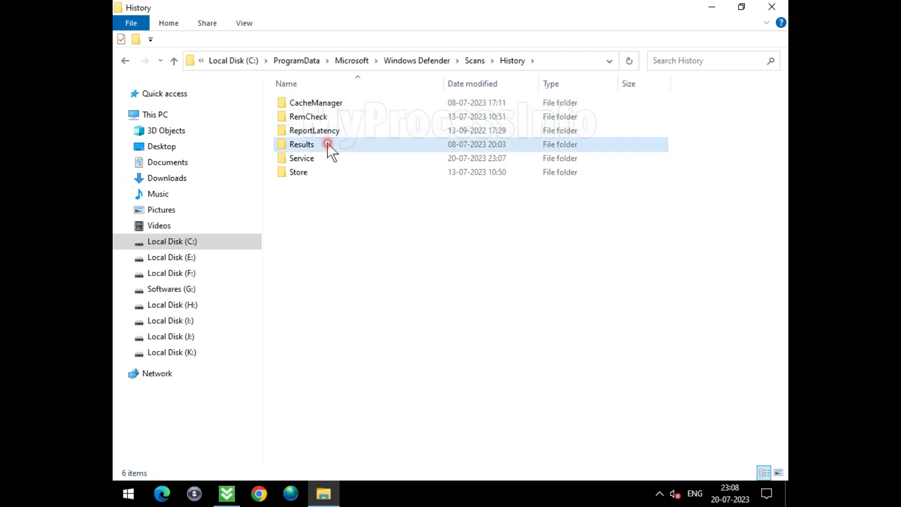
pyautogui.rightClick(328, 143)
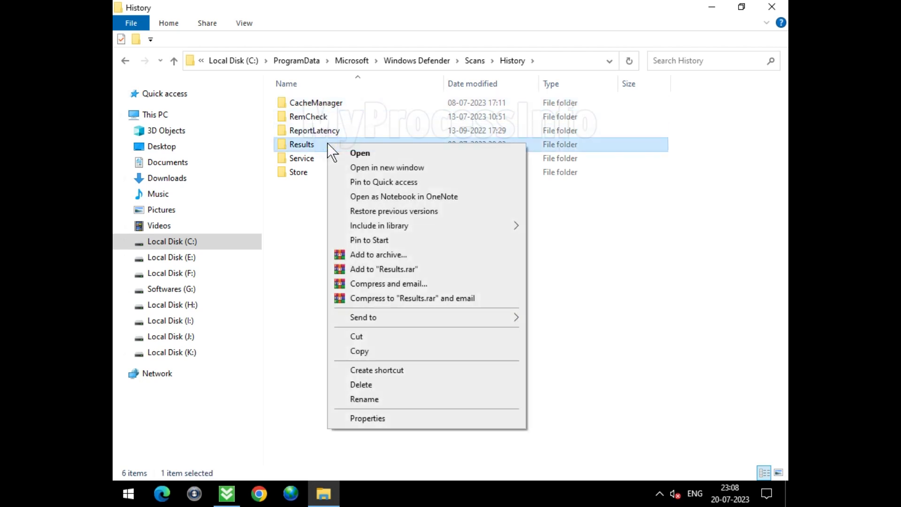
pyautogui.click(376, 386)
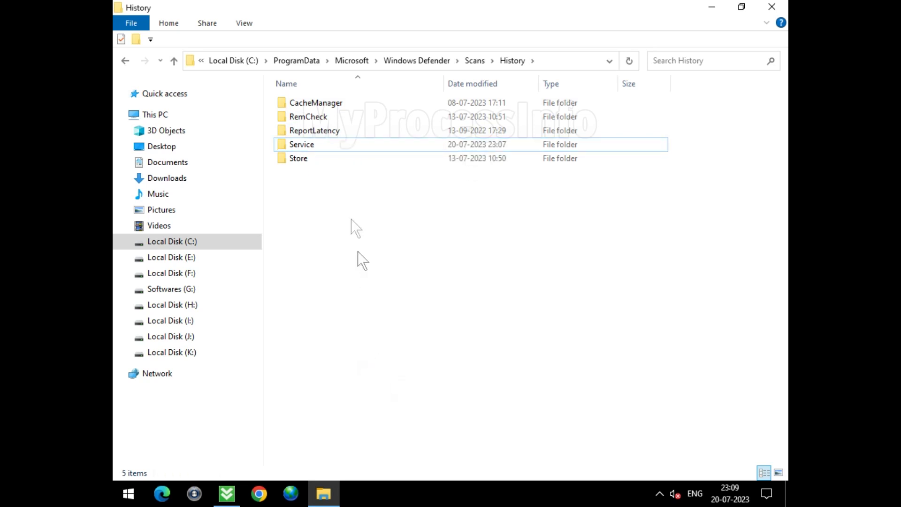
# Delete everything inside the Service folder of Scans\History and close the folder window
pyautogui.doubleClick(330, 145)
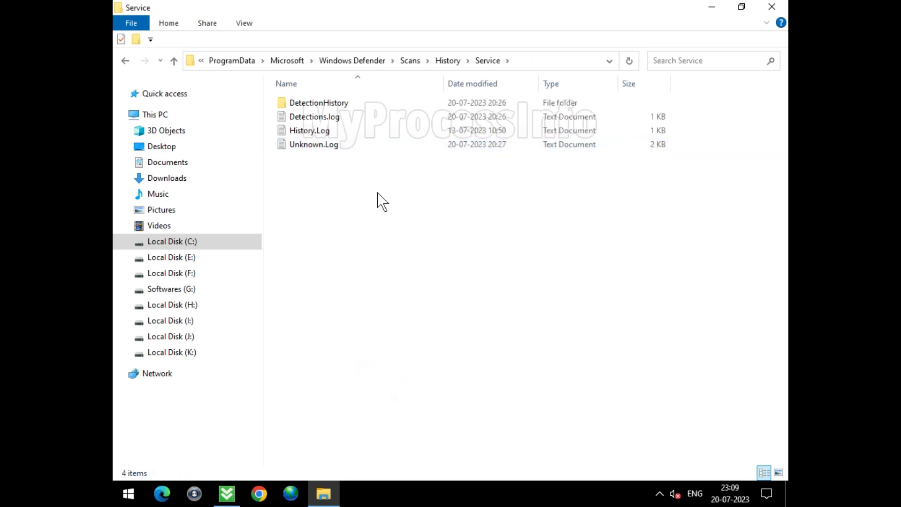
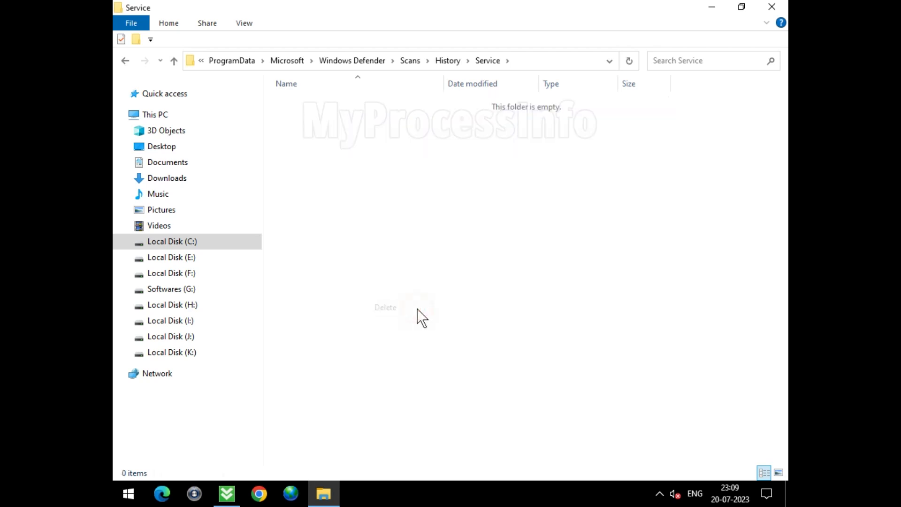
pyautogui.click(774, 9)
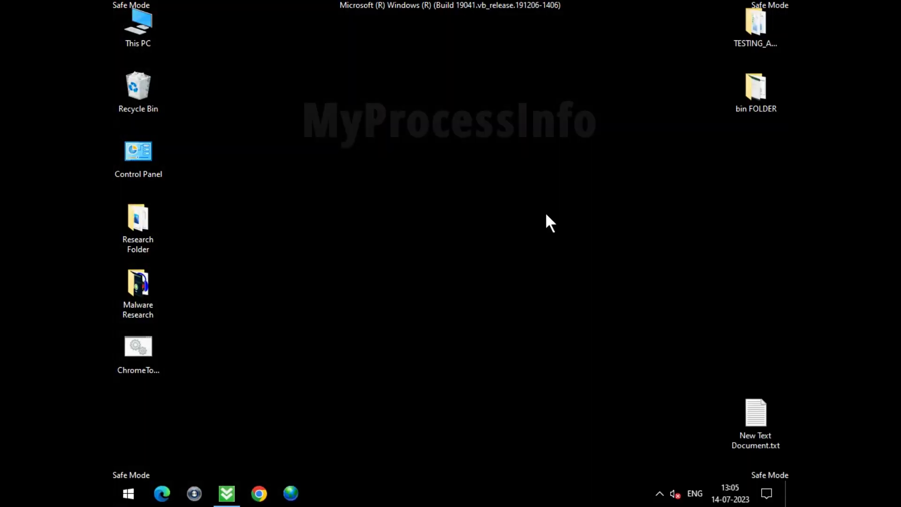
# Open System Configuration by running msconfig
pyautogui.press('super+r')
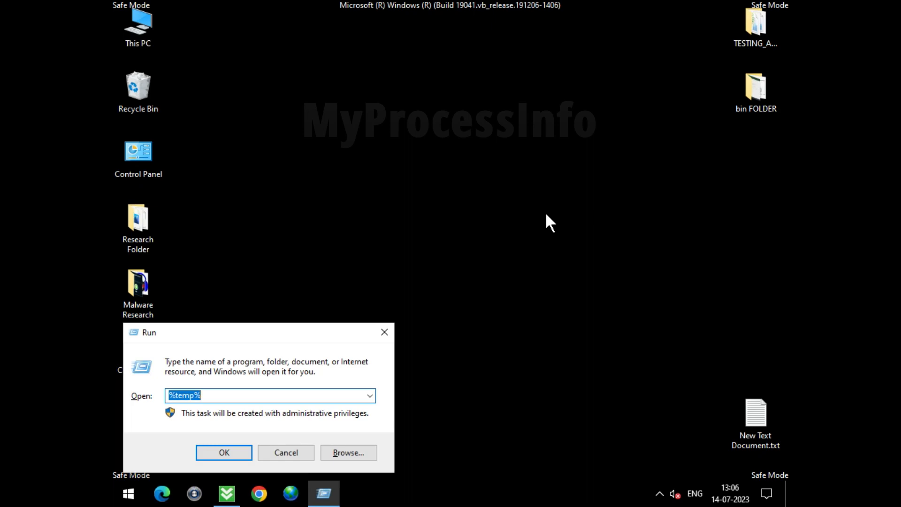
pyautogui.write('MS')
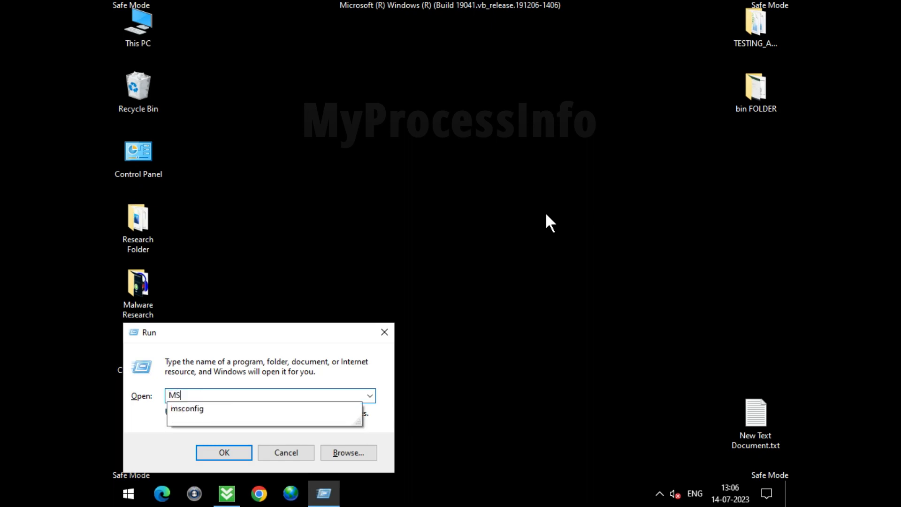
pyautogui.click(229, 410)
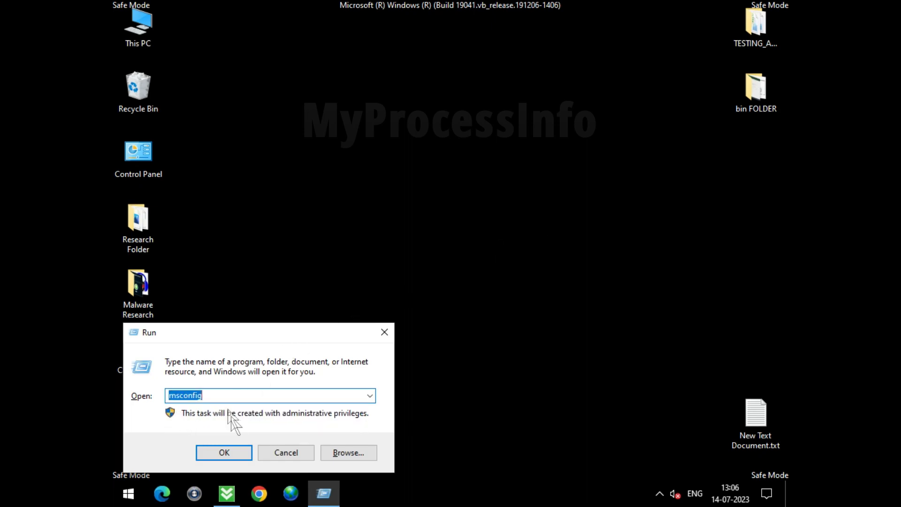
pyautogui.click(230, 448)
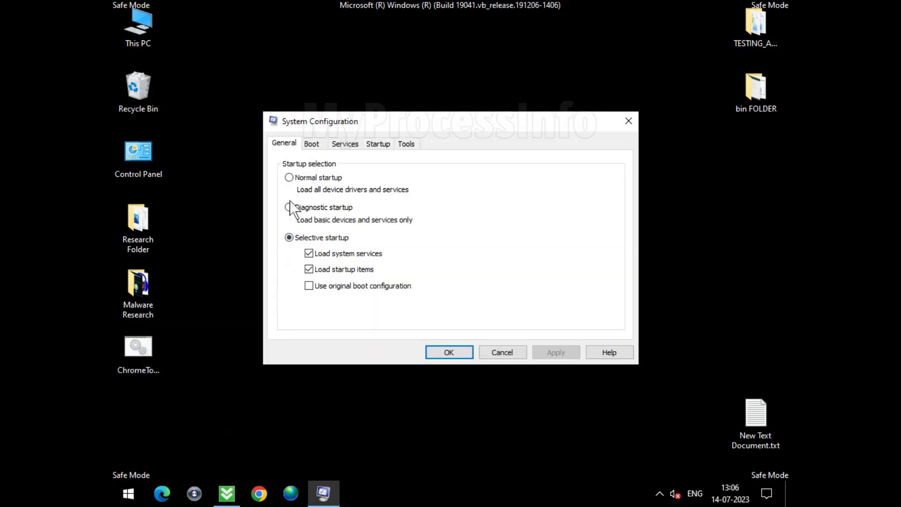
# Set the startup selection to Normal startup, apply the change and restart the computer
pyautogui.click(289, 179)
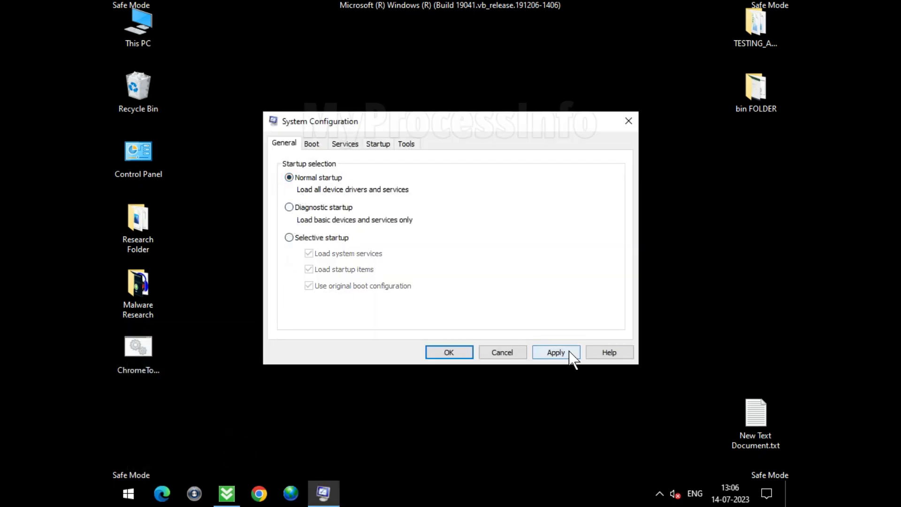
pyautogui.click(569, 352)
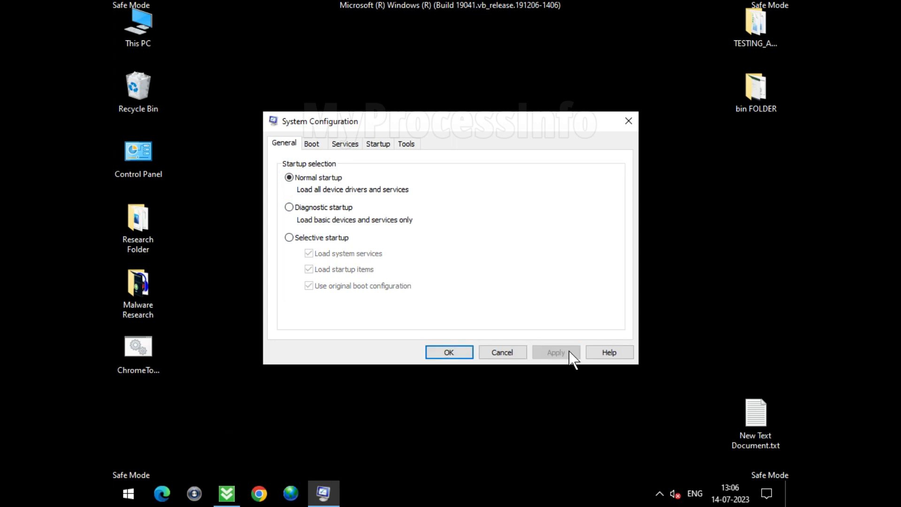
pyautogui.click(449, 352)
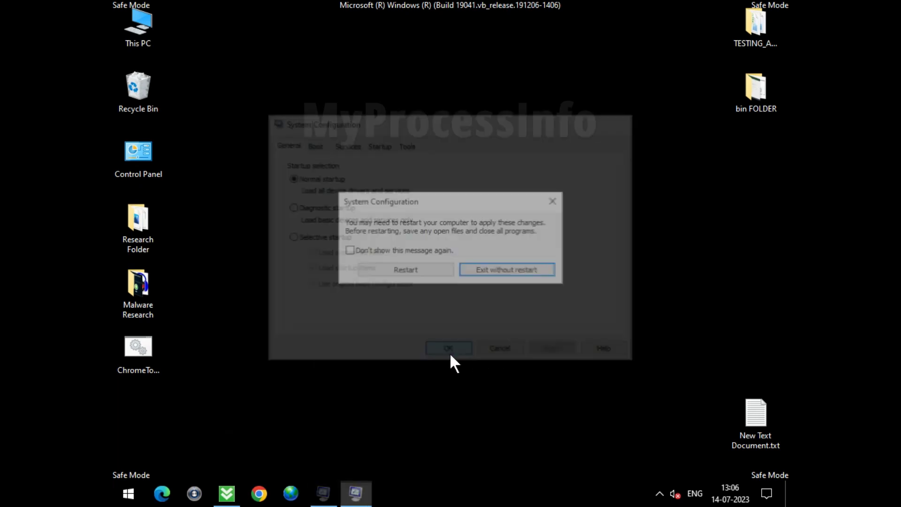
pyautogui.click(407, 272)
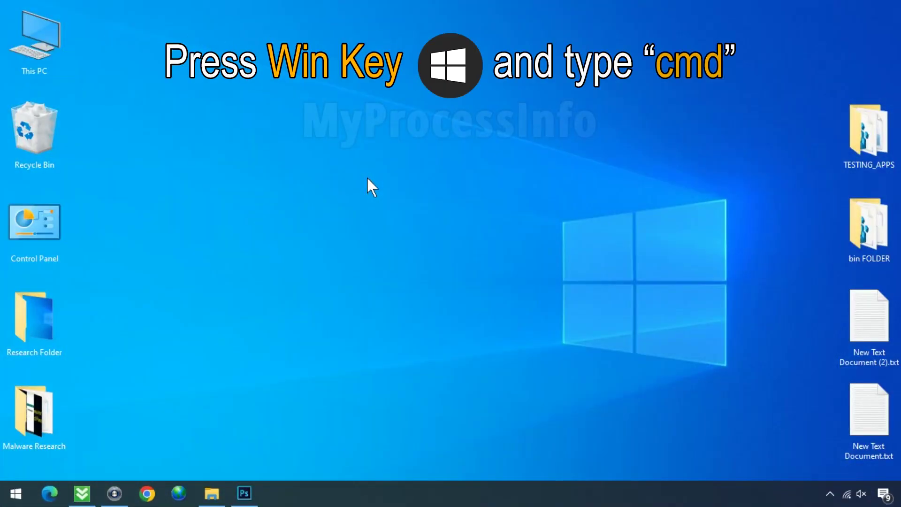
# Search for cmd and open Command Prompt as administrator, allowing it to make changes to the device
pyautogui.press('super')
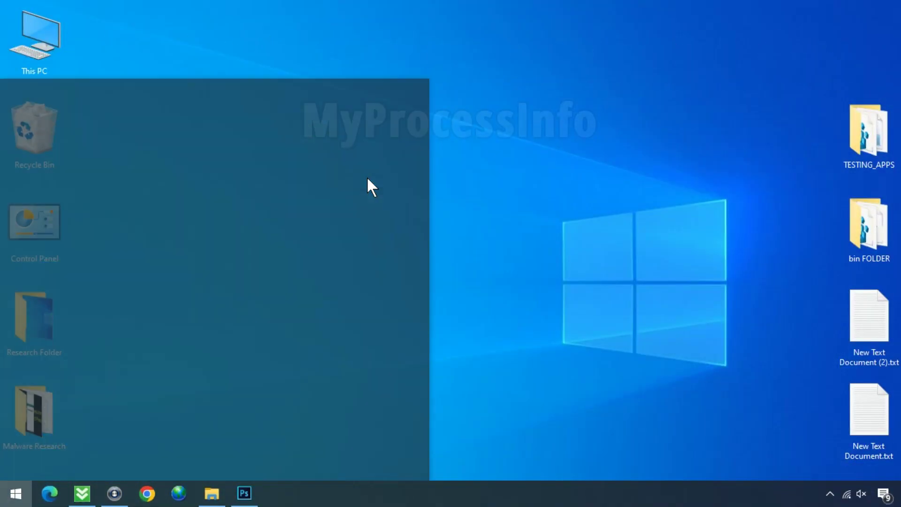
pyautogui.write('cmd')
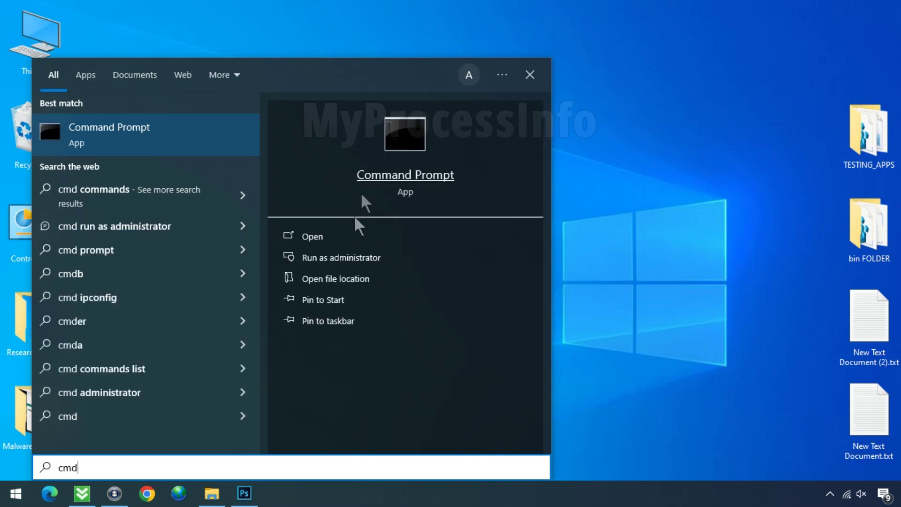
pyautogui.click(402, 260)
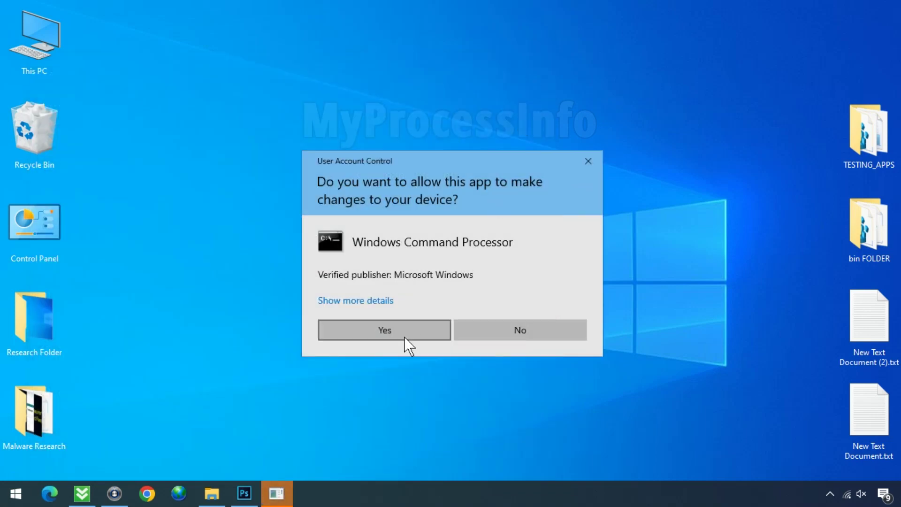
pyautogui.click(404, 336)
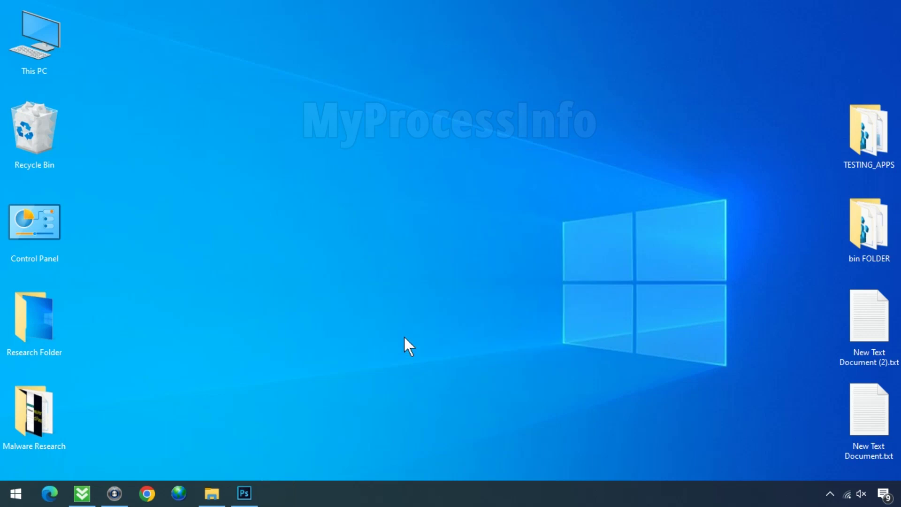
# Flush the DNS resolver cache with ipconfig /flushdns and exit the Command Prompt
pyautogui.write('ipcon')
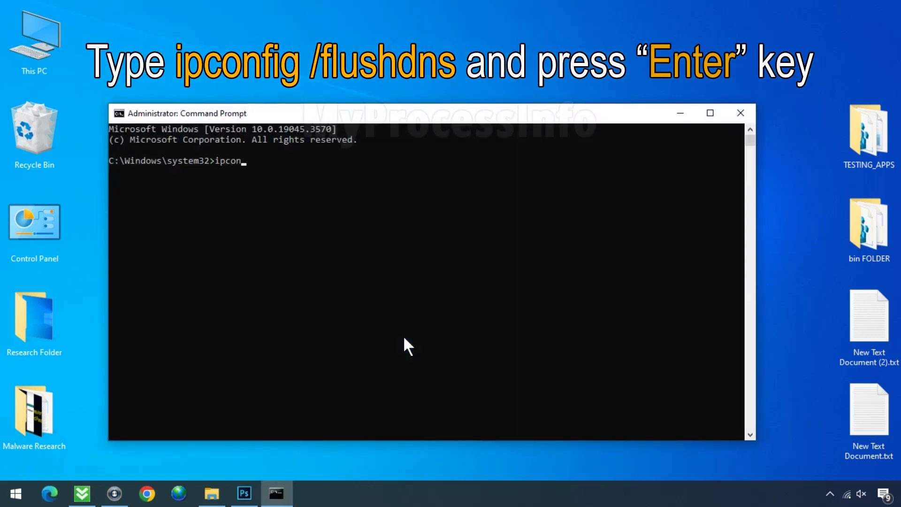
pyautogui.write('fig /flushdns')
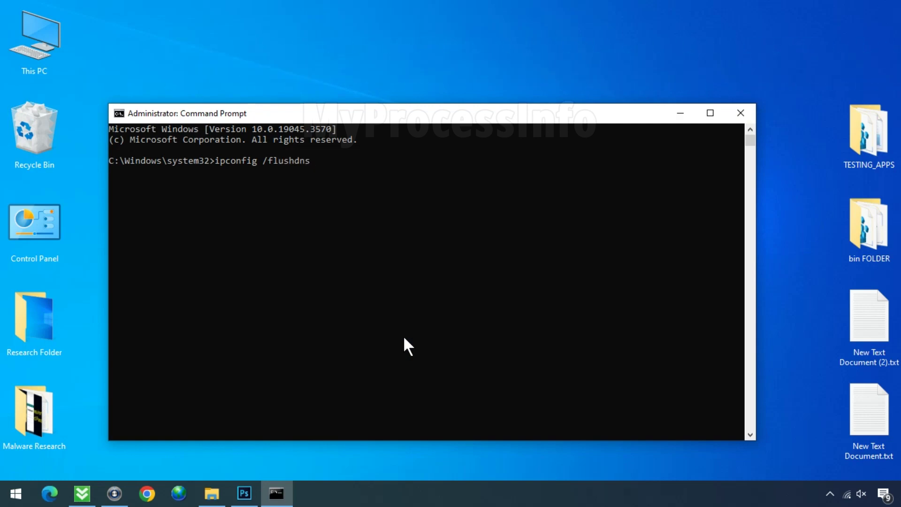
pyautogui.press('Return')
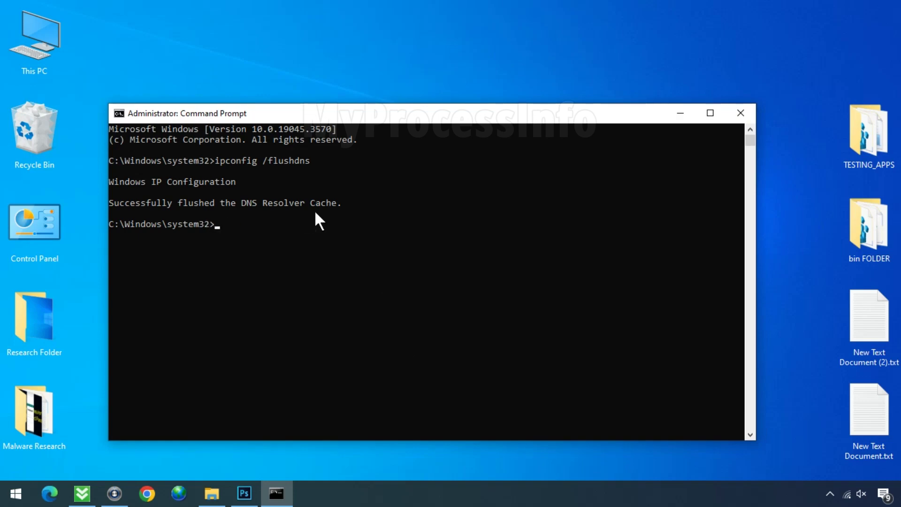
pyautogui.write('exit')
pyautogui.press('Return')
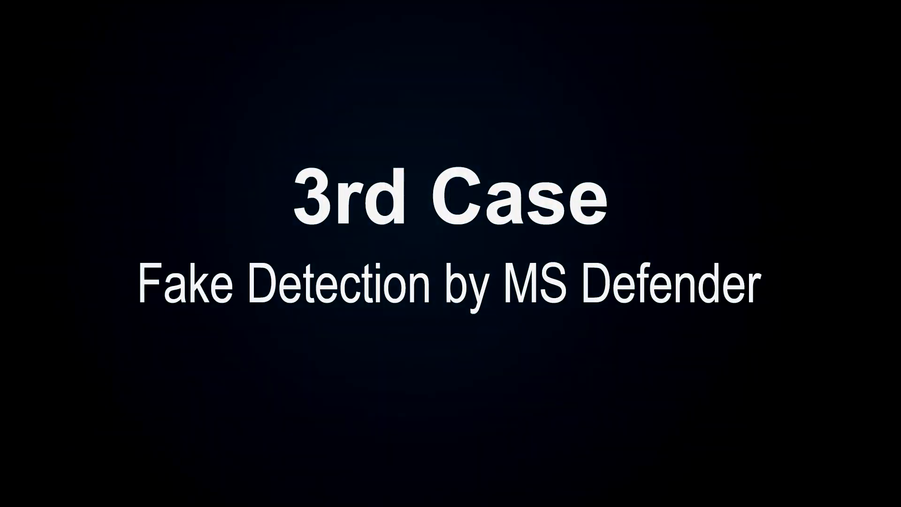